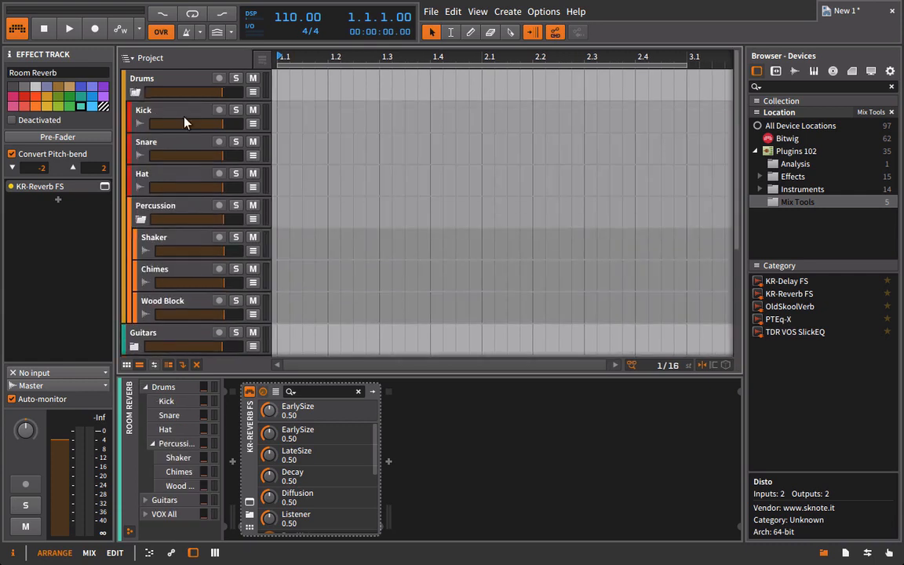
Lower the volumes of the Snare, Hat and Shaker tracks, bringing Shaker to about -25 dB.
{"action": "left_click_drag", "start_coordinate": [203, 154], "coordinate": [175, 155]}
{"action": "left_click_drag", "start_coordinate": [206, 187], "coordinate": [183, 194]}
{"action": "scroll", "coordinate": [179, 167], "scroll_direction": "down", "scroll_amount": 3}
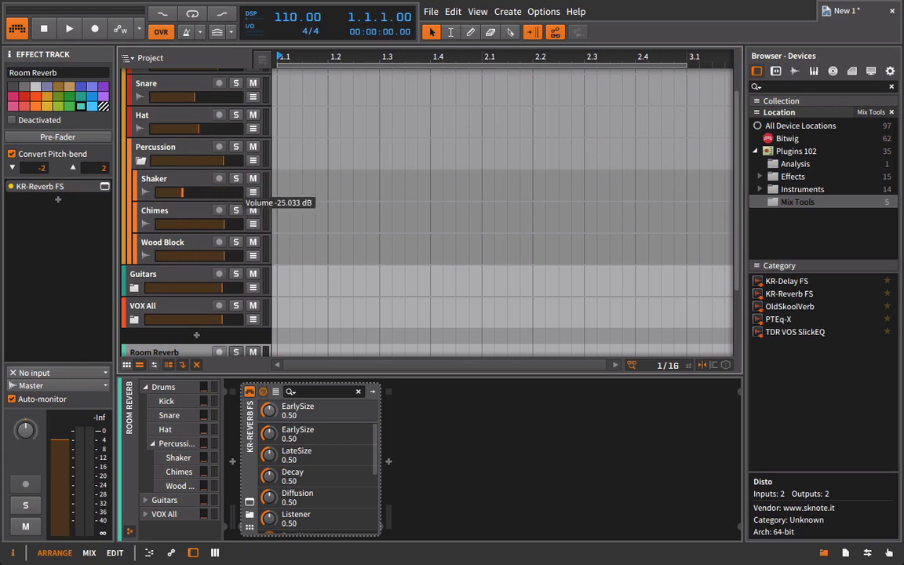
Pan Shaker to the left and Chimes to the right, and reduce the Chimes and Wood Block volumes.
{"action": "left_click", "coordinate": [160, 182]}
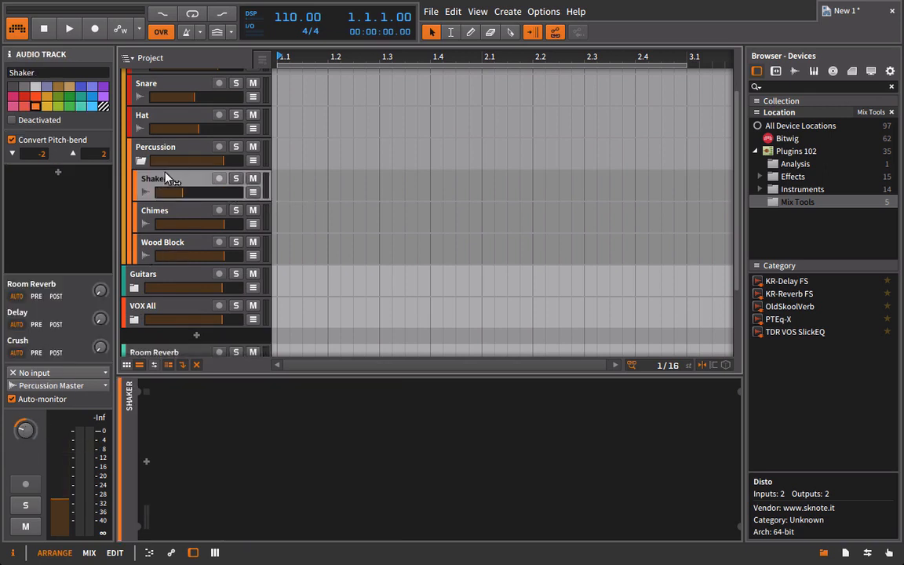
{"action": "left_click_drag", "start_coordinate": [214, 223], "coordinate": [202, 223]}
{"action": "left_click", "coordinate": [169, 213]}
{"action": "left_click_drag", "start_coordinate": [37, 434], "coordinate": [37, 419]}
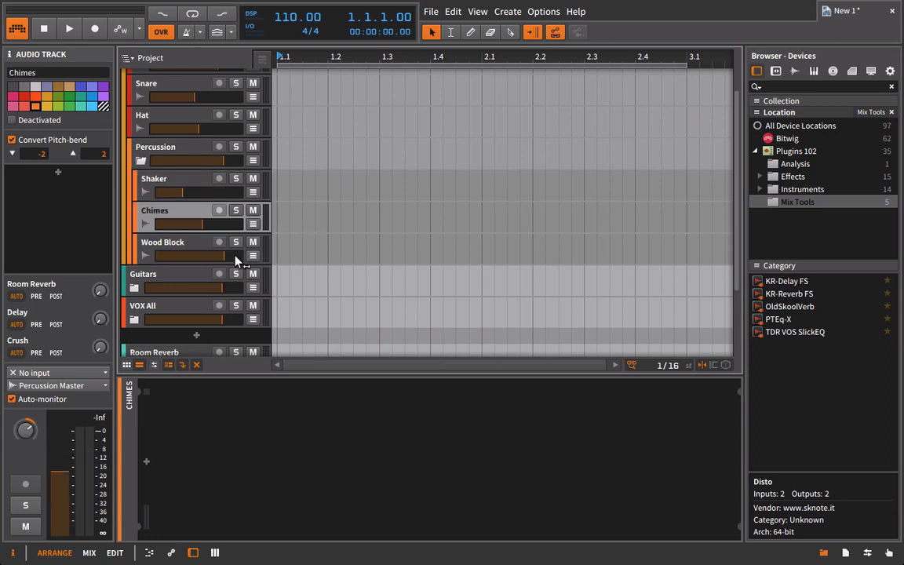
{"action": "left_click_drag", "start_coordinate": [222, 260], "coordinate": [206, 260]}
Add the TDR VOS SlickEQ plugin to the Kick track.
{"action": "scroll", "coordinate": [153, 171], "scroll_direction": "up", "scroll_amount": 3}
{"action": "left_click", "coordinate": [169, 109]}
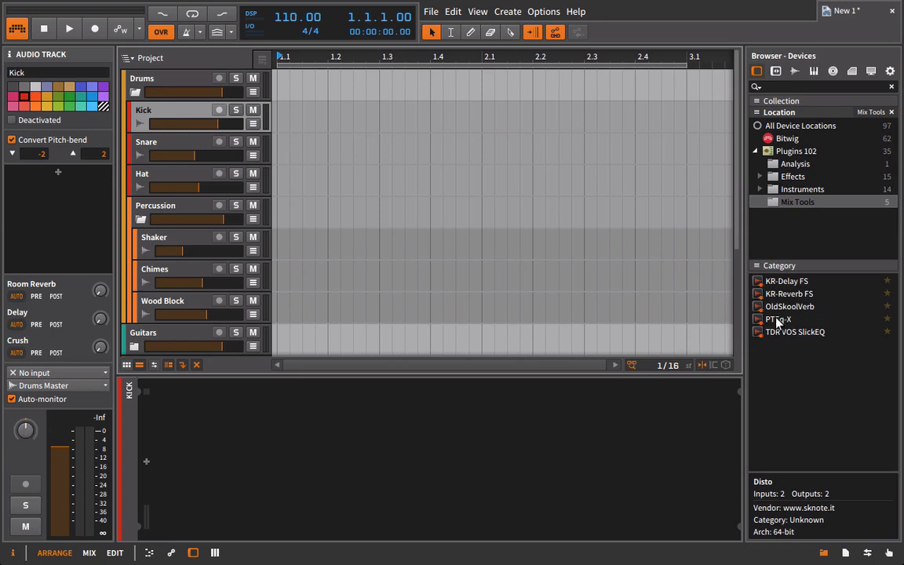
{"action": "left_click_drag", "start_coordinate": [777, 331], "coordinate": [528, 453]}
{"action": "left_click_drag", "start_coordinate": [255, 331], "coordinate": [294, 242]}
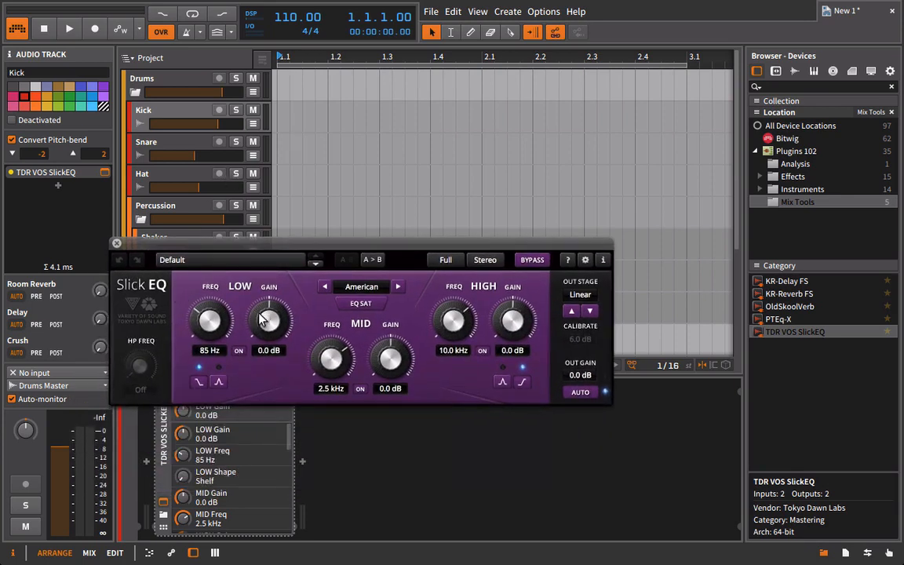
In the Kick's SlickEQ, set low gain to 3.0 dB and the mid band to 250 Hz with -6.5 dB gain, then close the plugin window.
{"action": "mouse_move", "coordinate": [212, 323]}
{"action": "left_mouse_down"}
{"action": "mouse_move", "coordinate": [212, 313]}
{"action": "mouse_move", "coordinate": [212, 326]}
{"action": "left_mouse_up"}
{"action": "left_click_drag", "start_coordinate": [269, 322], "coordinate": [263, 288]}
{"action": "left_click", "coordinate": [338, 354]}
{"action": "left_click_drag", "start_coordinate": [337, 353], "coordinate": [253, 563]}
{"action": "mouse_move", "coordinate": [391, 358]}
{"action": "left_mouse_down"}
{"action": "mouse_move", "coordinate": [390, 392]}
{"action": "mouse_move", "coordinate": [385, 376]}
{"action": "left_mouse_up"}
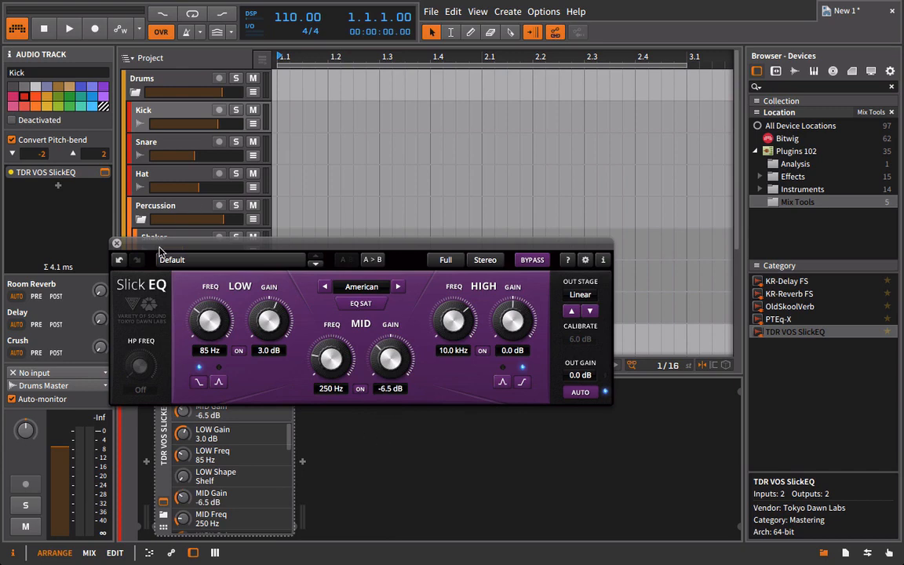
{"action": "left_click", "coordinate": [116, 242]}
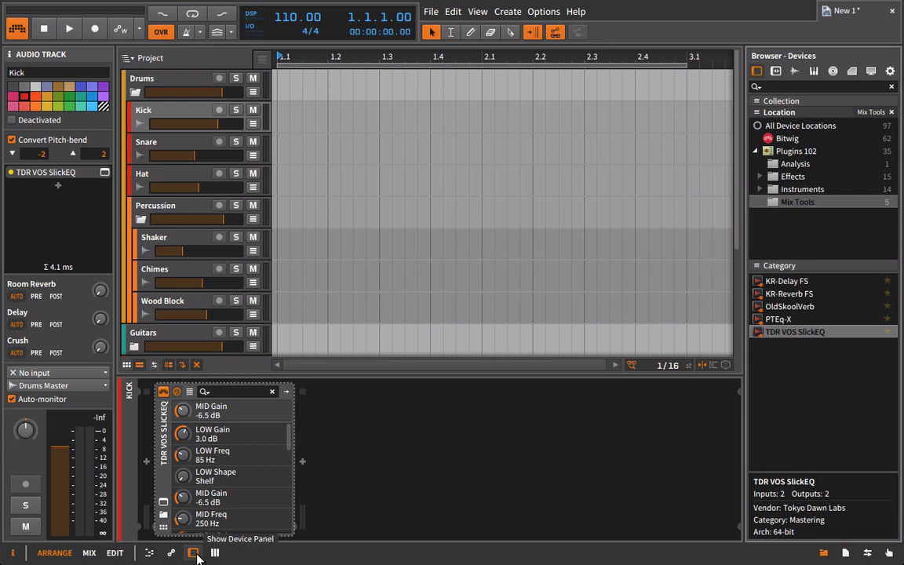
Collapse the Percussion group and expand the Guitars group in the track list.
{"action": "left_click", "coordinate": [135, 92]}
{"action": "left_click", "coordinate": [134, 92]}
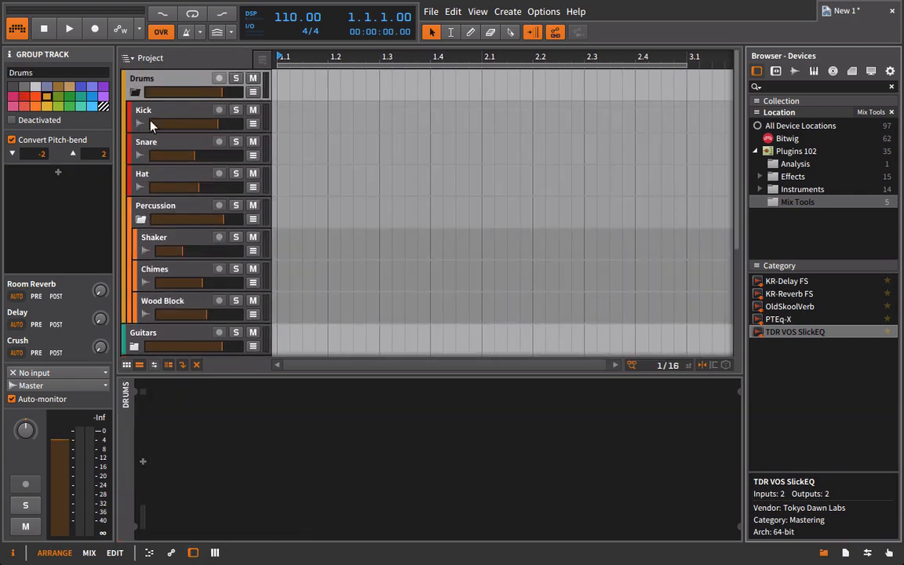
{"action": "left_click", "coordinate": [141, 219]}
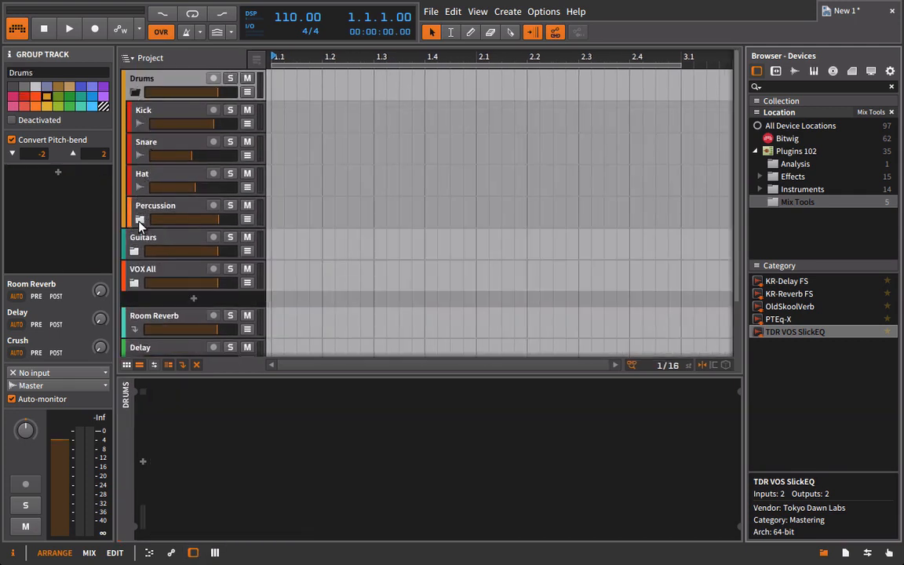
{"action": "left_click", "coordinate": [135, 250]}
{"action": "scroll", "coordinate": [135, 251], "scroll_direction": "down", "scroll_amount": 5}
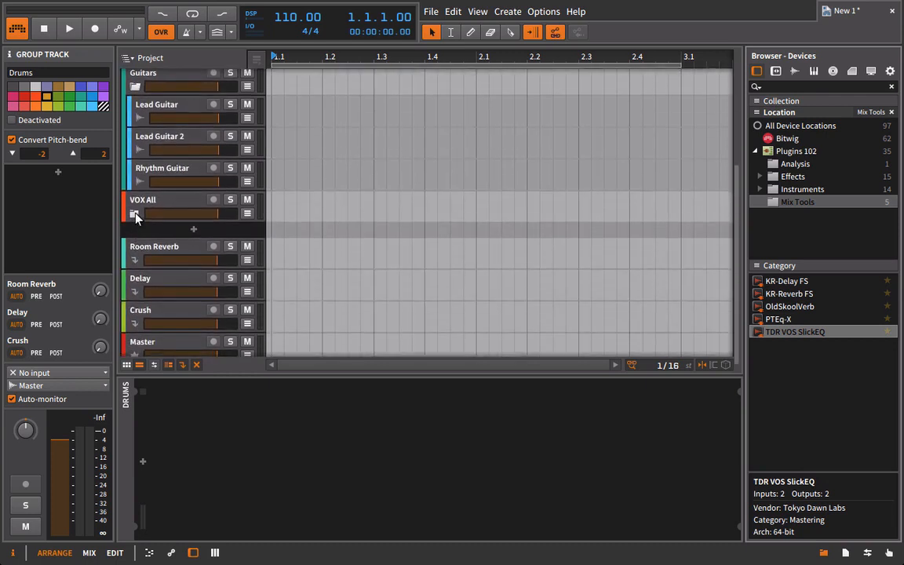
Expand the VOX All group and look through its Lead VOX and Background Vox subgroups, leaving both collapsed.
{"action": "left_click", "coordinate": [135, 214]}
{"action": "scroll", "coordinate": [132, 200], "scroll_direction": "down", "scroll_amount": 2}
{"action": "left_click", "coordinate": [140, 174]}
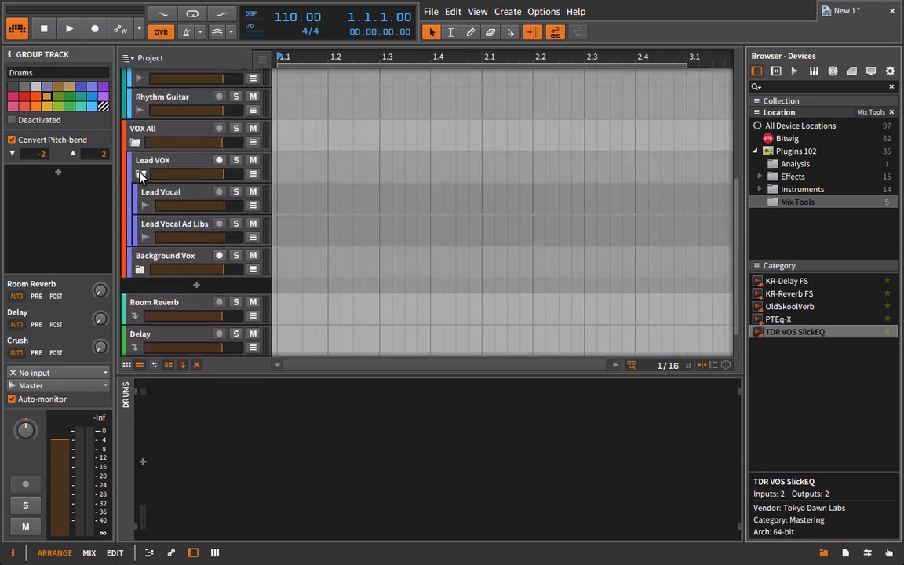
{"action": "left_click", "coordinate": [141, 174]}
{"action": "left_click", "coordinate": [140, 207]}
{"action": "left_click", "coordinate": [140, 207]}
{"action": "scroll", "coordinate": [139, 208], "scroll_direction": "up", "scroll_amount": 7}
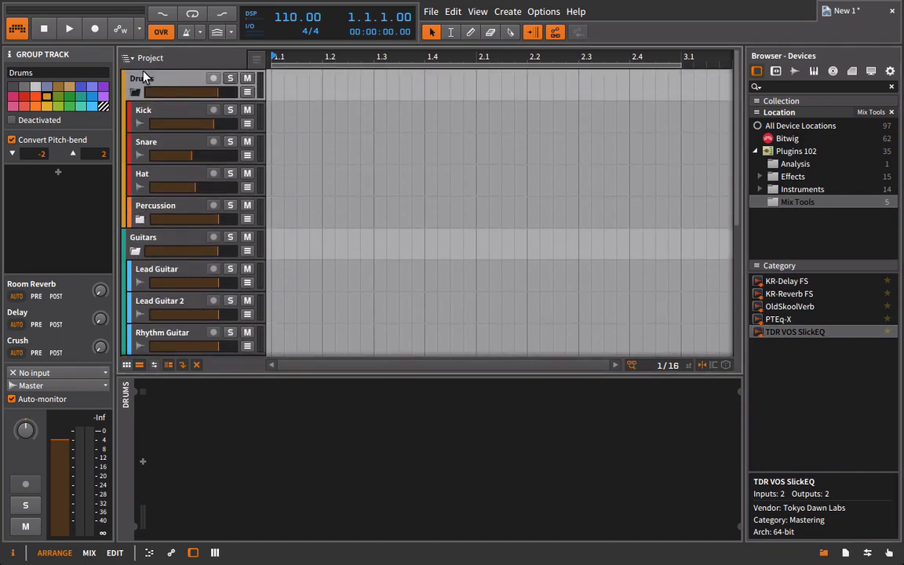
Add the FR-COMP87 compressor from the Effects plugins to the Drums group and lower the group's volume.
{"action": "left_click", "coordinate": [789, 177]}
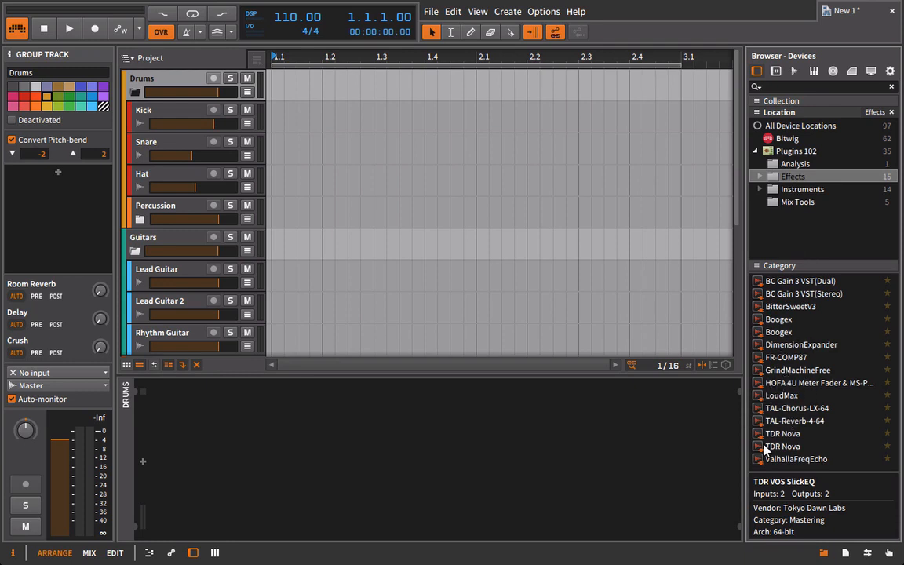
{"action": "left_click_drag", "start_coordinate": [769, 359], "coordinate": [186, 82]}
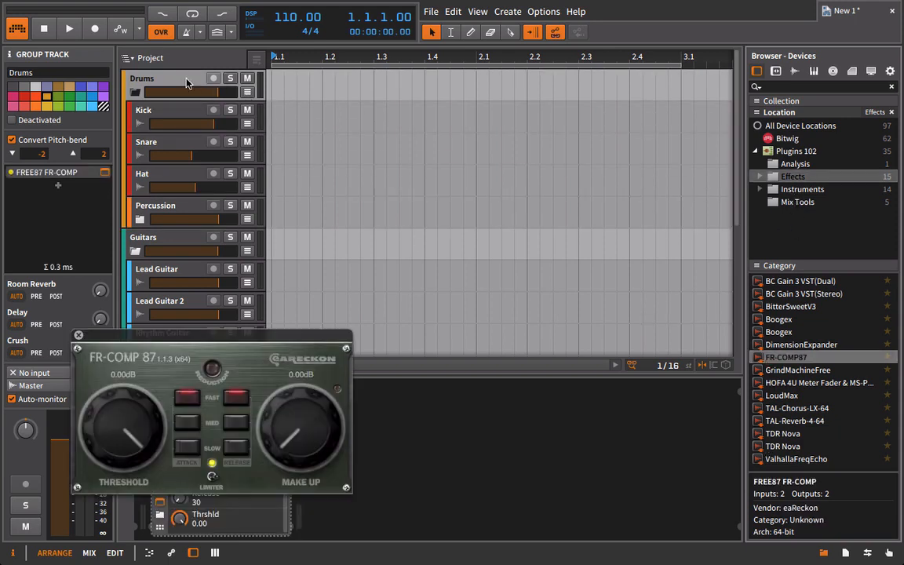
{"action": "left_click", "coordinate": [78, 335]}
{"action": "left_click_drag", "start_coordinate": [218, 93], "coordinate": [204, 93]}
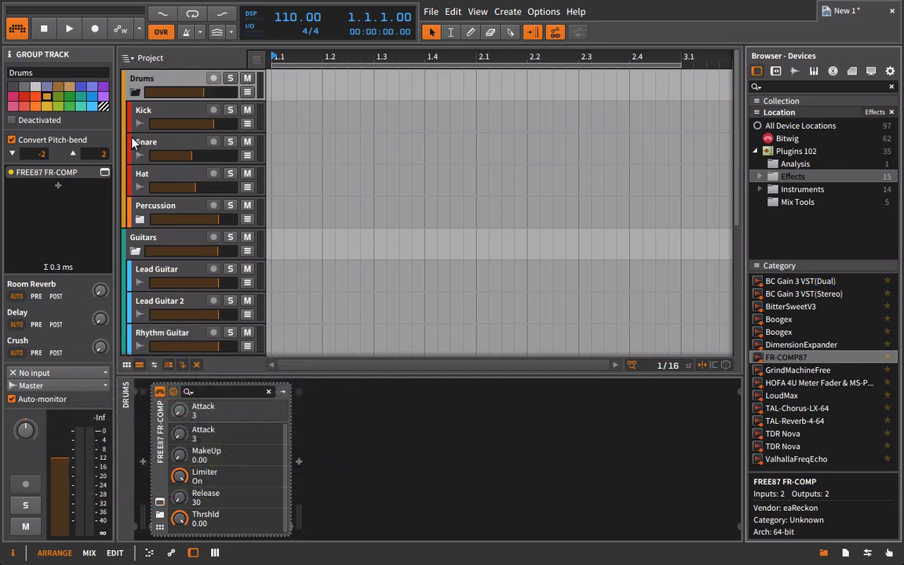
Collapse the Drums group and review the Room Reverb, Delay and Crush effect tracks.
{"action": "left_click", "coordinate": [135, 91]}
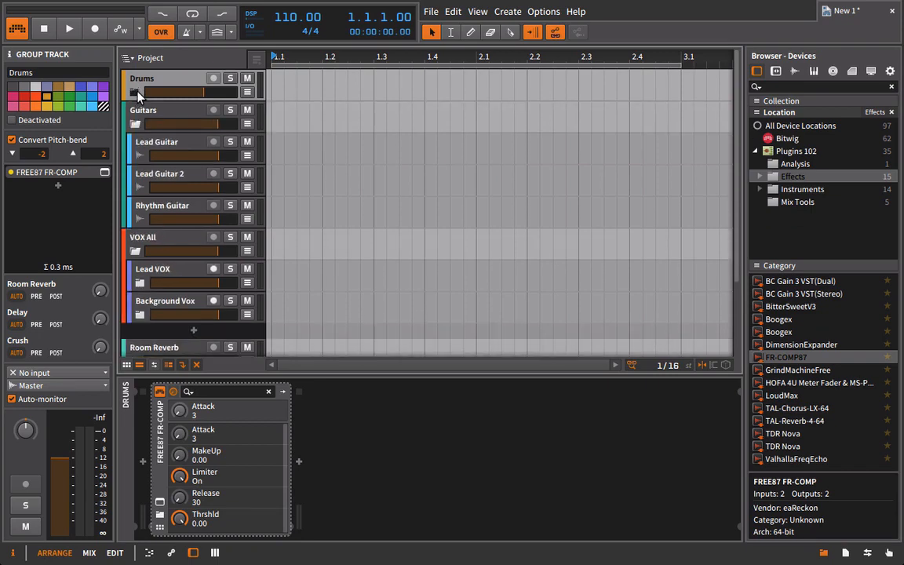
{"action": "scroll", "coordinate": [173, 271], "scroll_direction": "down", "scroll_amount": 3}
{"action": "left_click", "coordinate": [162, 247]}
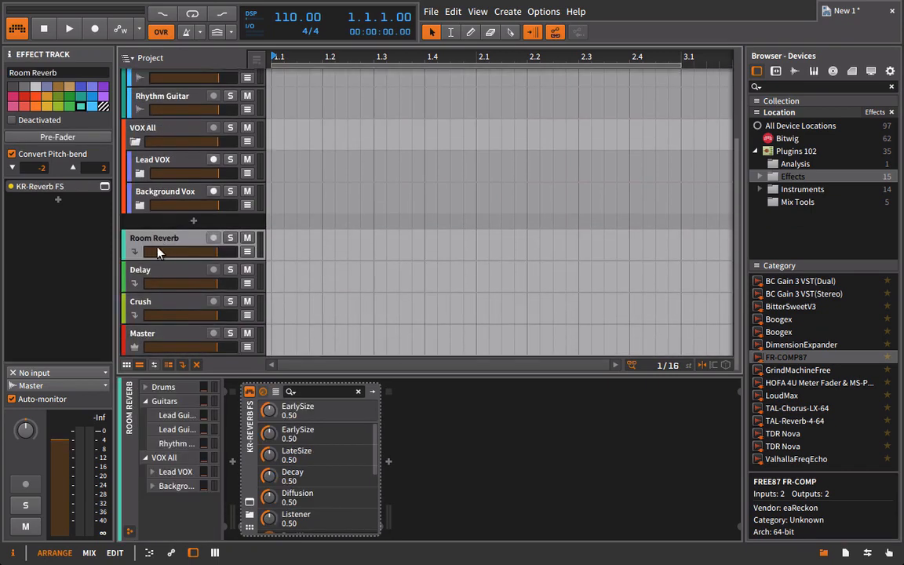
{"action": "left_click", "coordinate": [143, 271]}
{"action": "left_click", "coordinate": [143, 303]}
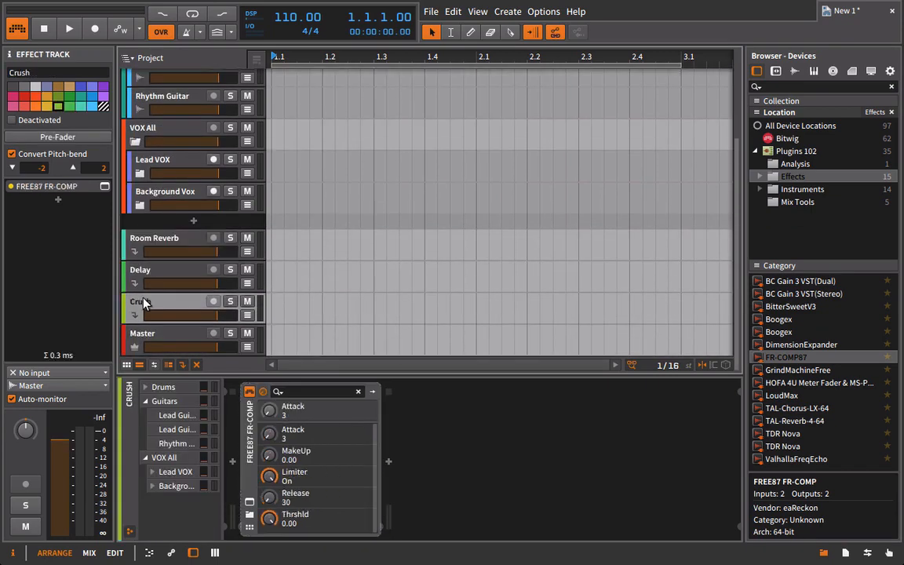
Raise the Room Reverb send on the VOX All group.
{"action": "left_click", "coordinate": [149, 246]}
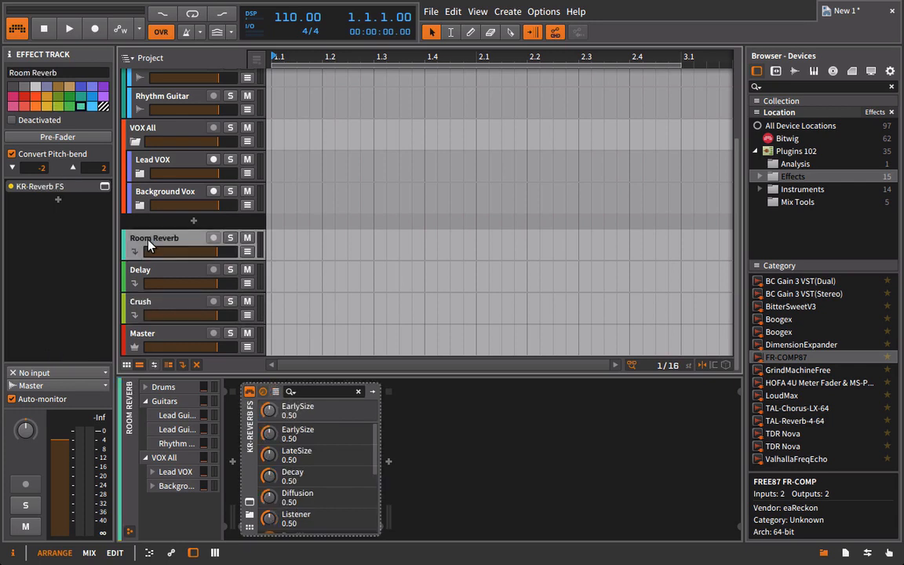
{"action": "left_click", "coordinate": [153, 135]}
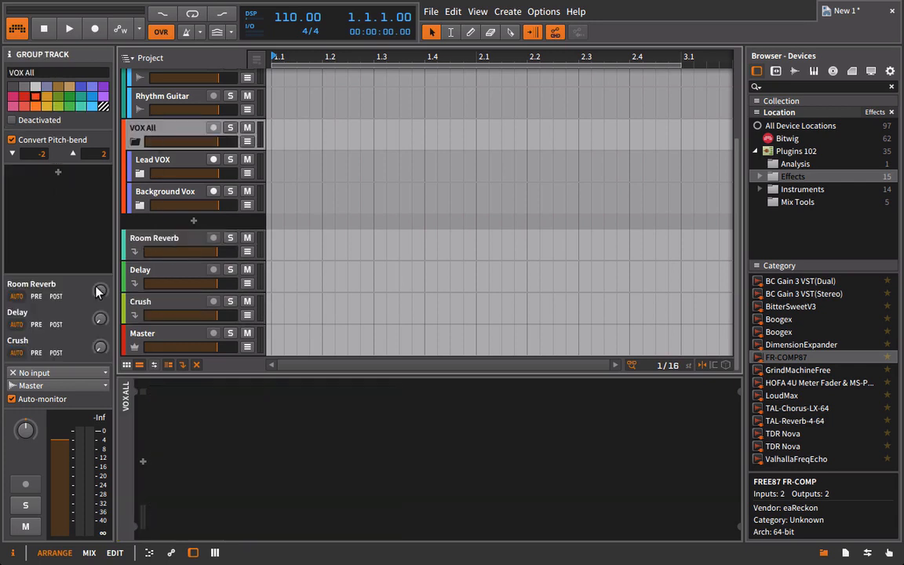
{"action": "mouse_move", "coordinate": [100, 297]}
{"action": "left_mouse_down"}
{"action": "mouse_move", "coordinate": [100, 288]}
{"action": "mouse_move", "coordinate": [103, 297]}
{"action": "left_mouse_up"}
Adjust the Delay send on BG Vox 1 and set the Background Vox group's Delay send to about -31.8 dB.
{"action": "left_click", "coordinate": [144, 198]}
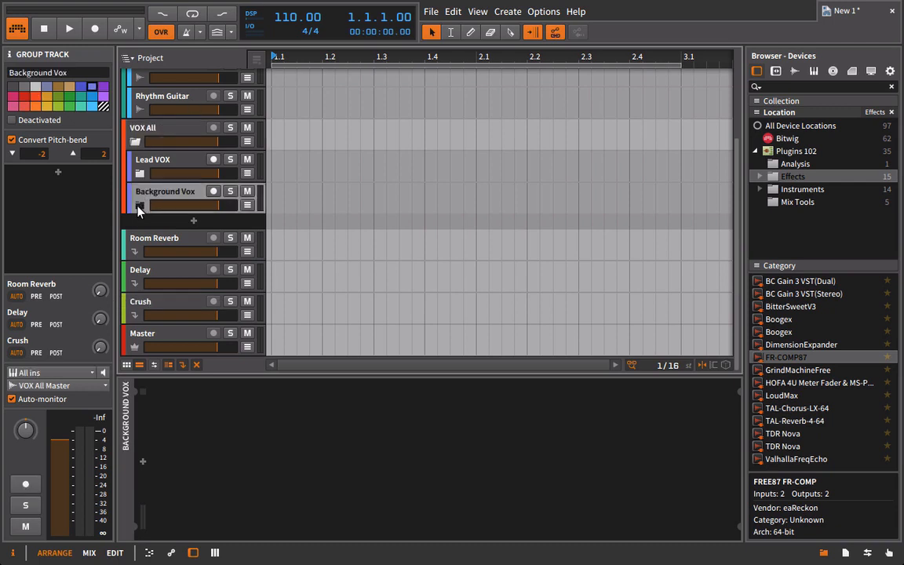
{"action": "left_click", "coordinate": [140, 205]}
{"action": "left_click", "coordinate": [155, 229]}
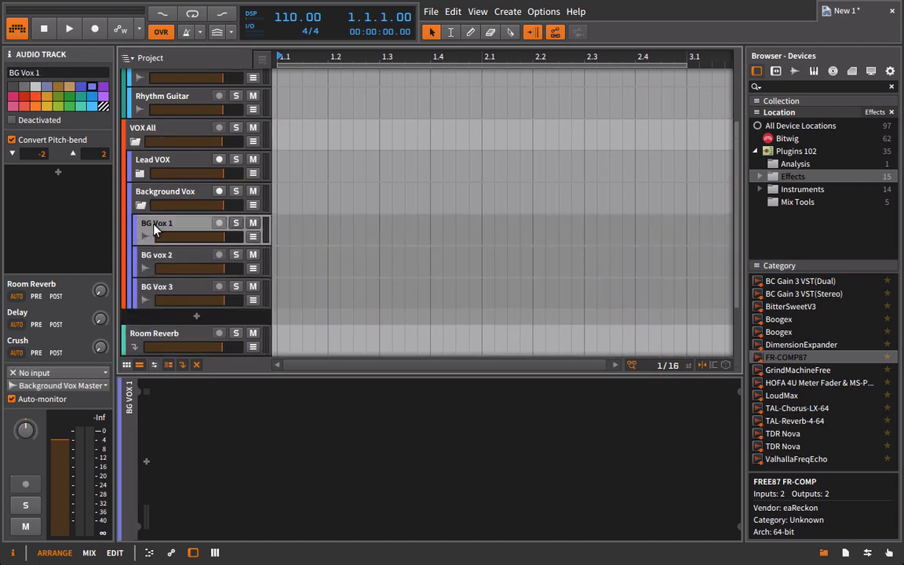
{"action": "mouse_move", "coordinate": [98, 319]}
{"action": "left_mouse_down"}
{"action": "mouse_move", "coordinate": [99, 306]}
{"action": "mouse_move", "coordinate": [97, 319]}
{"action": "left_mouse_up"}
{"action": "left_click", "coordinate": [167, 195]}
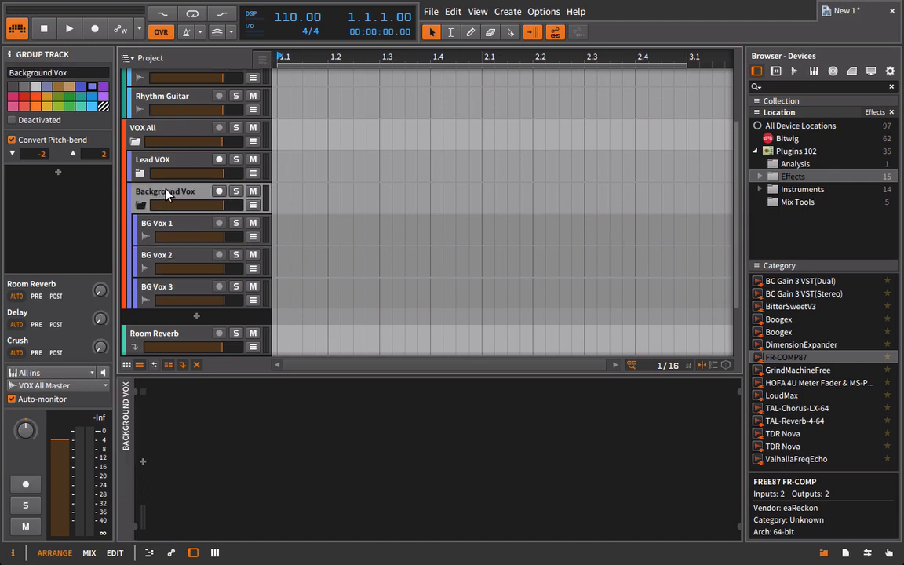
{"action": "left_click_drag", "start_coordinate": [98, 315], "coordinate": [98, 318]}
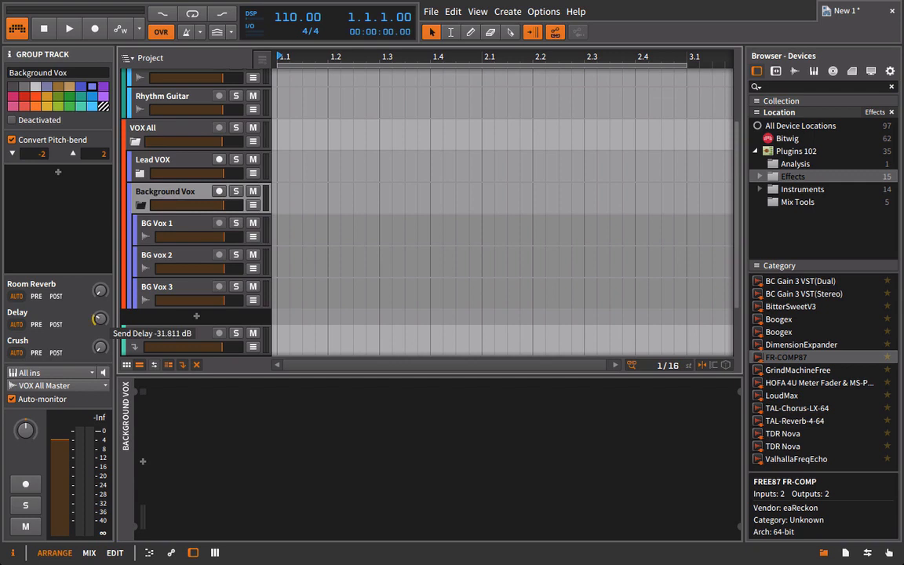
Raise the Crush sends on the Kick and Snare tracks in the Drums group, setting Snare's to about -15.6 dB.
{"action": "scroll", "coordinate": [163, 189], "scroll_direction": "up", "scroll_amount": 3}
{"action": "left_click", "coordinate": [151, 79]}
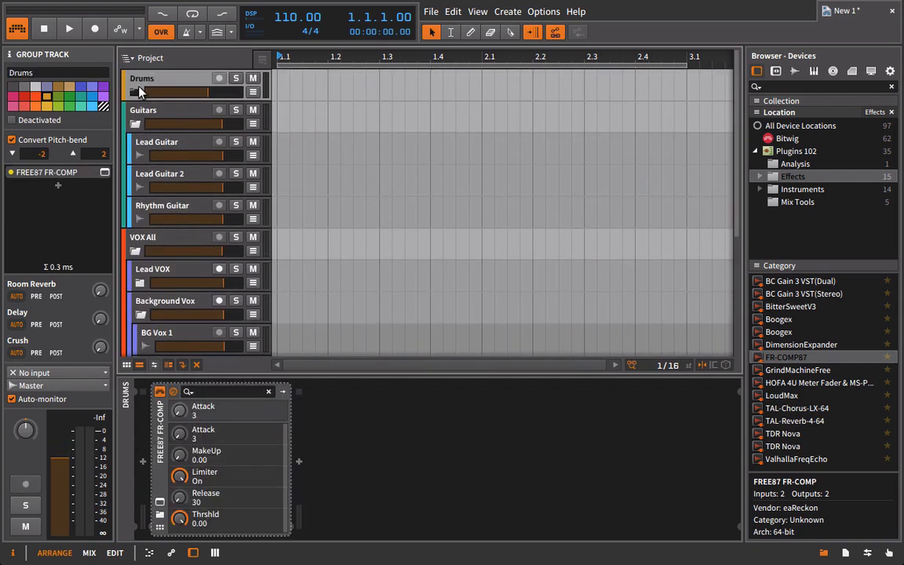
{"action": "left_click", "coordinate": [135, 92]}
{"action": "left_click", "coordinate": [135, 106]}
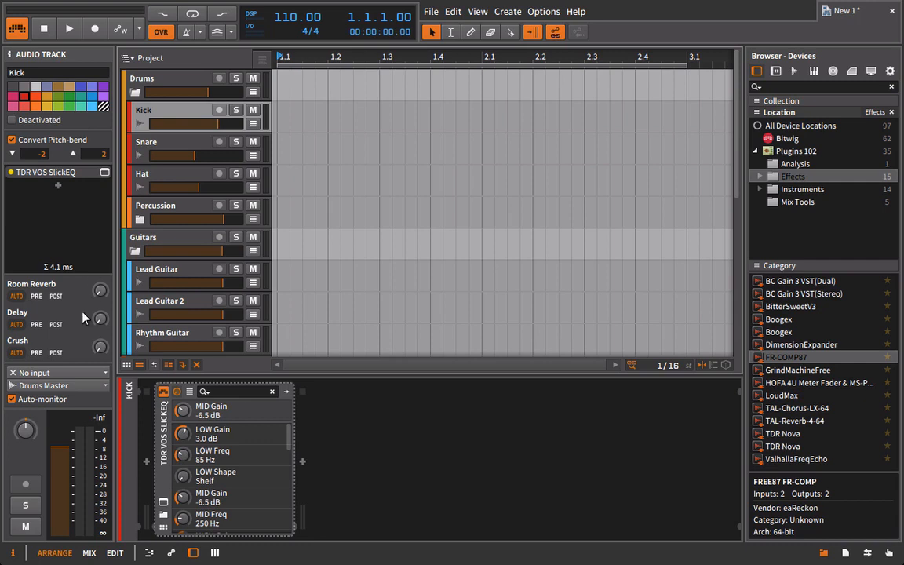
{"action": "left_click_drag", "start_coordinate": [102, 347], "coordinate": [102, 299]}
{"action": "left_click", "coordinate": [137, 147]}
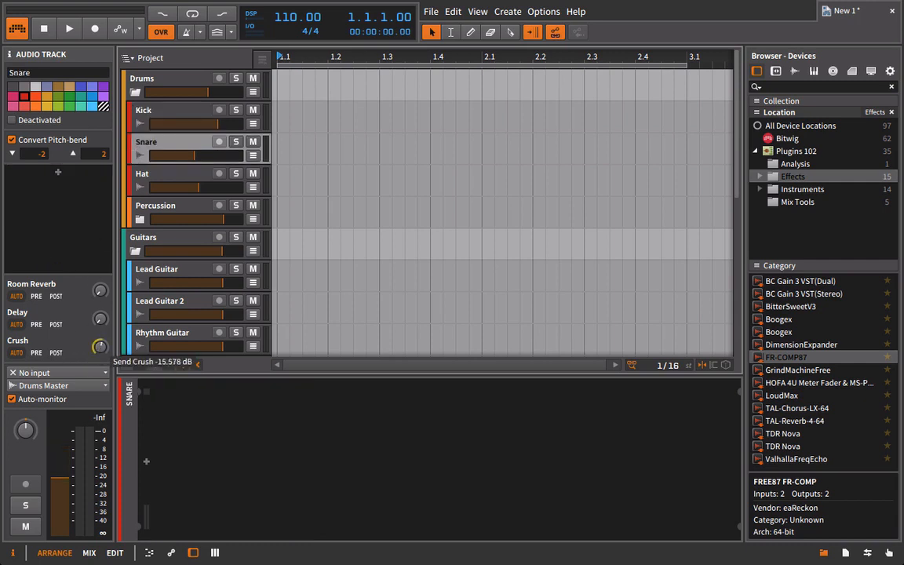
Collapse the Drums, Guitars and VOX All groups in the track list.
{"action": "left_click", "coordinate": [135, 92]}
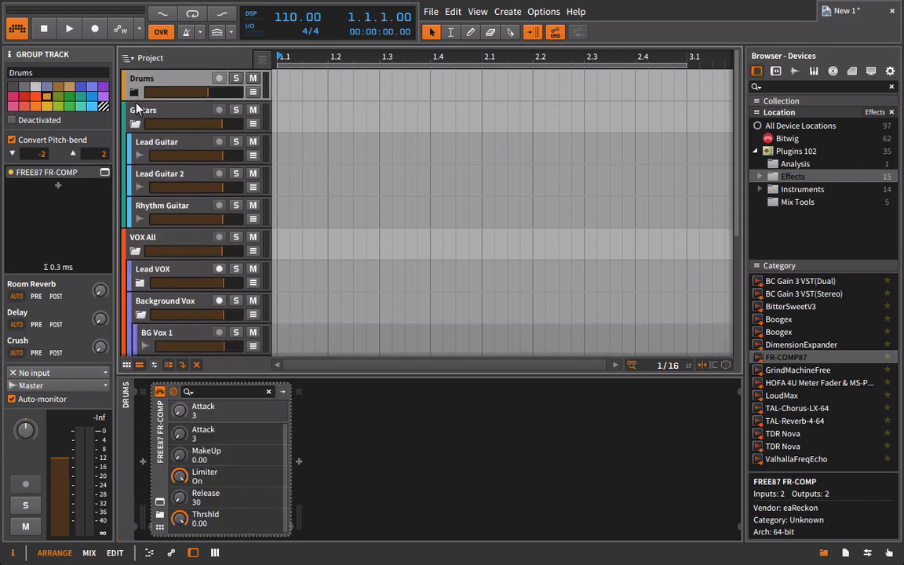
{"action": "left_click", "coordinate": [135, 124]}
{"action": "left_click", "coordinate": [135, 155]}
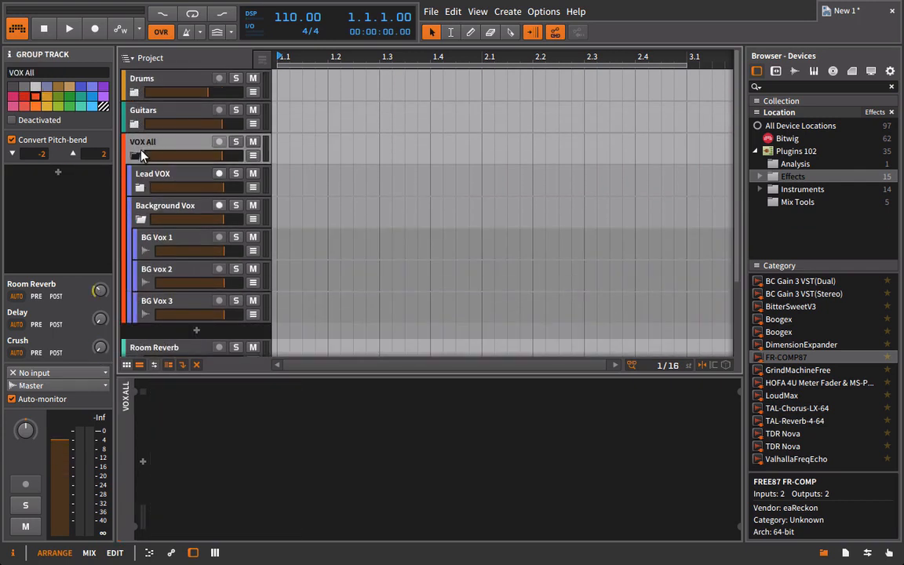
{"action": "left_click", "coordinate": [135, 157]}
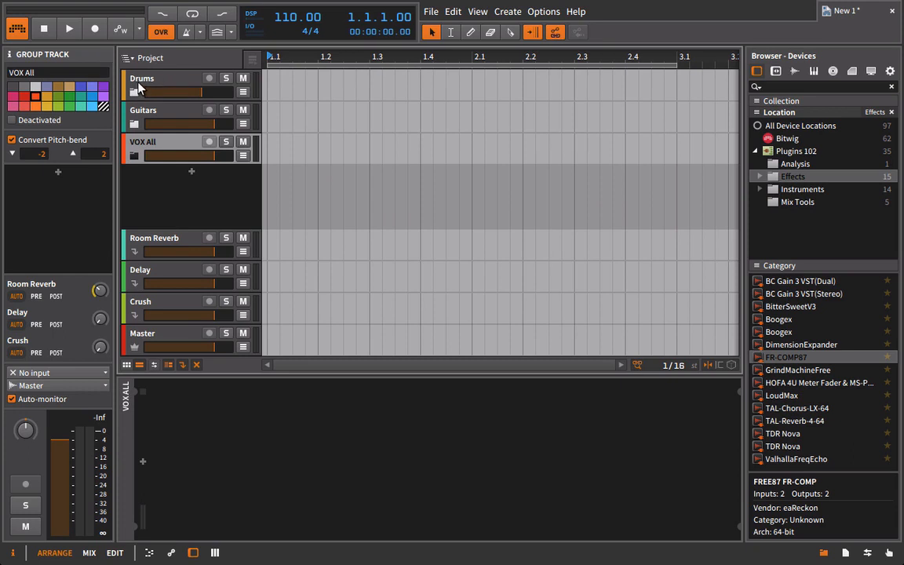
Review the three group tracks, the Master track, and the Room Reverb and Delay effect tracks.
{"action": "left_click", "coordinate": [138, 90]}
{"action": "left_click", "coordinate": [129, 118]}
{"action": "left_click", "coordinate": [139, 144]}
{"action": "left_click", "coordinate": [135, 332]}
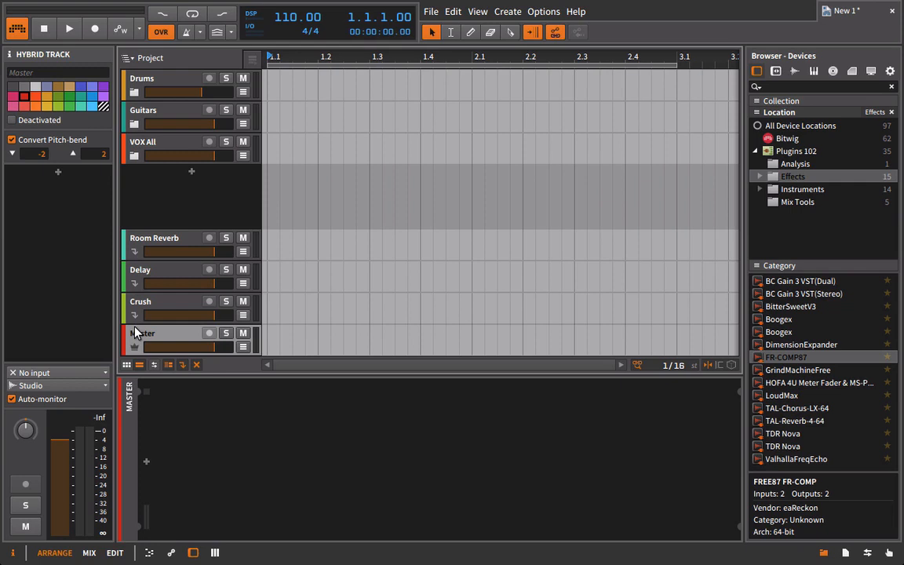
{"action": "left_click", "coordinate": [163, 237]}
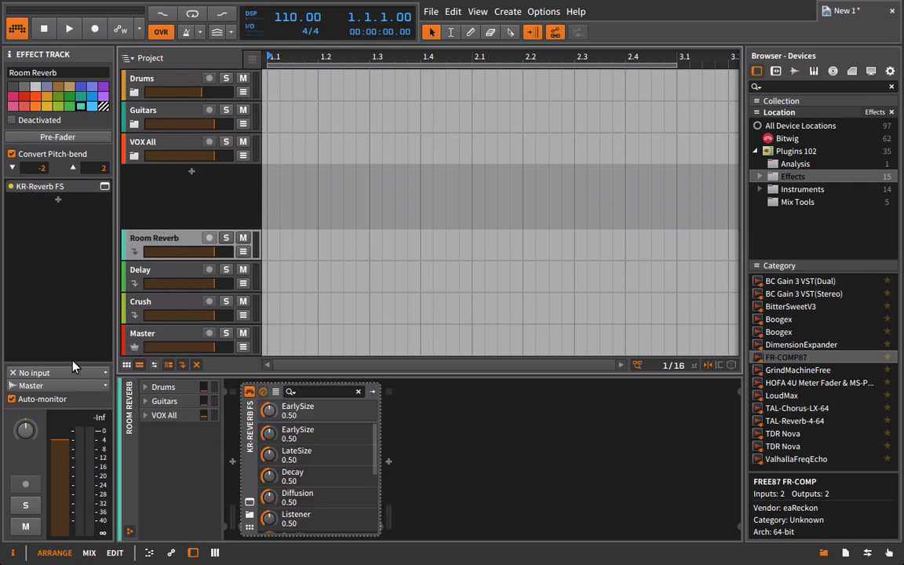
{"action": "left_click", "coordinate": [182, 271]}
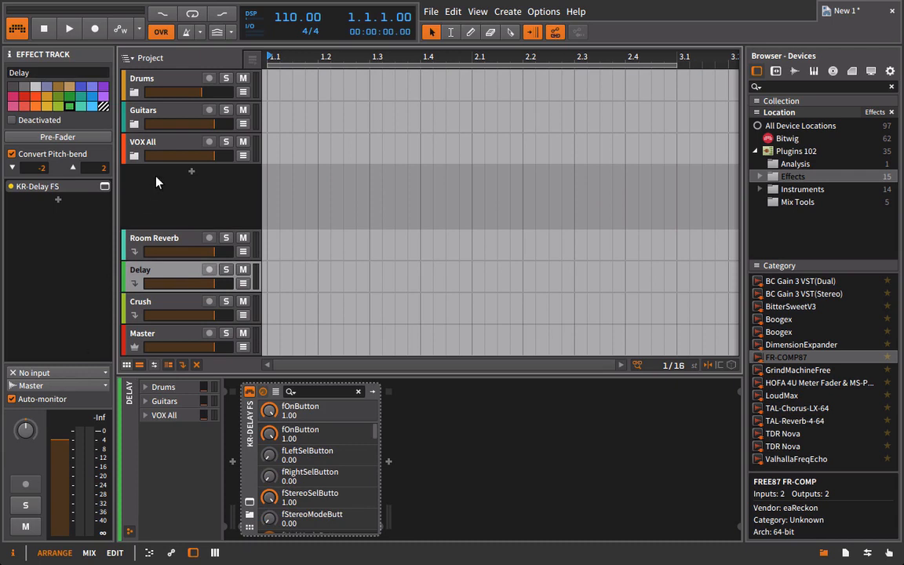
Expand the VOX All group and select its Lead VOX subgroup.
{"action": "left_click", "coordinate": [145, 145]}
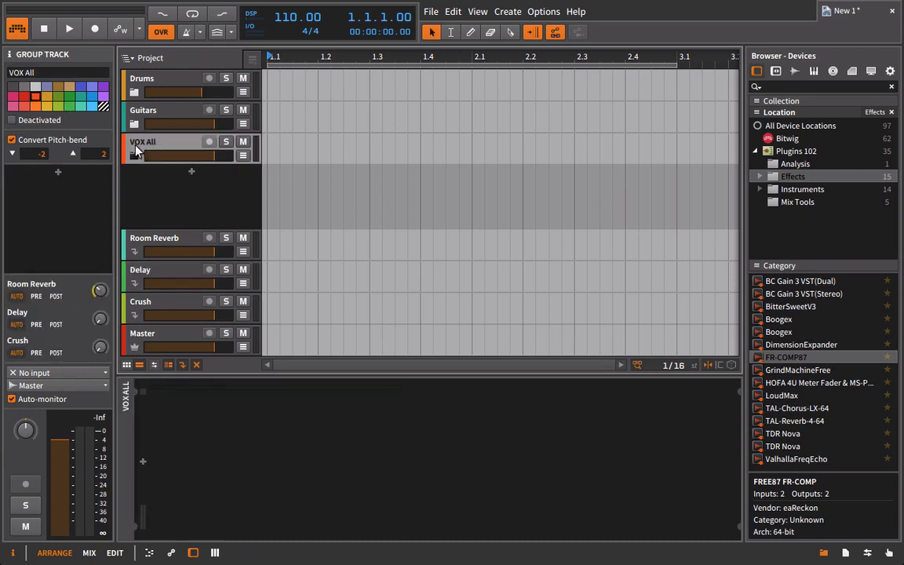
{"action": "left_click", "coordinate": [134, 154]}
{"action": "left_click", "coordinate": [147, 183]}
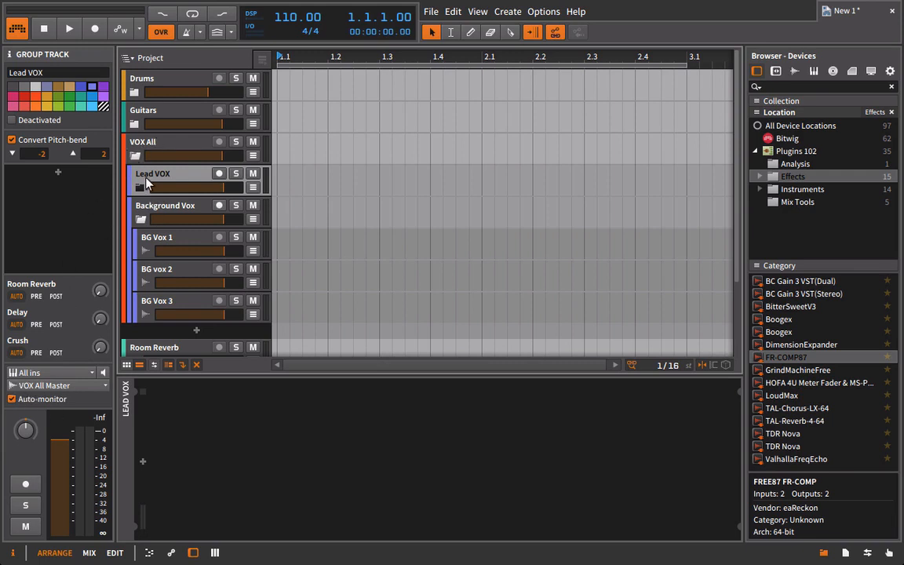
Expand the Lead VOX subgroup and review the settings and sends of its Lead Vocal track and the VOX All group.
{"action": "left_click", "coordinate": [140, 188]}
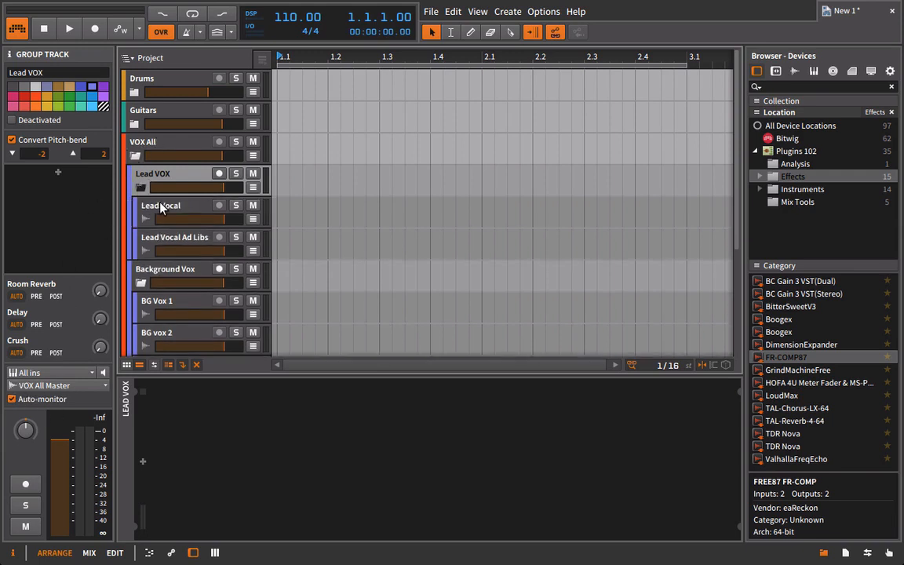
{"action": "left_click", "coordinate": [160, 204]}
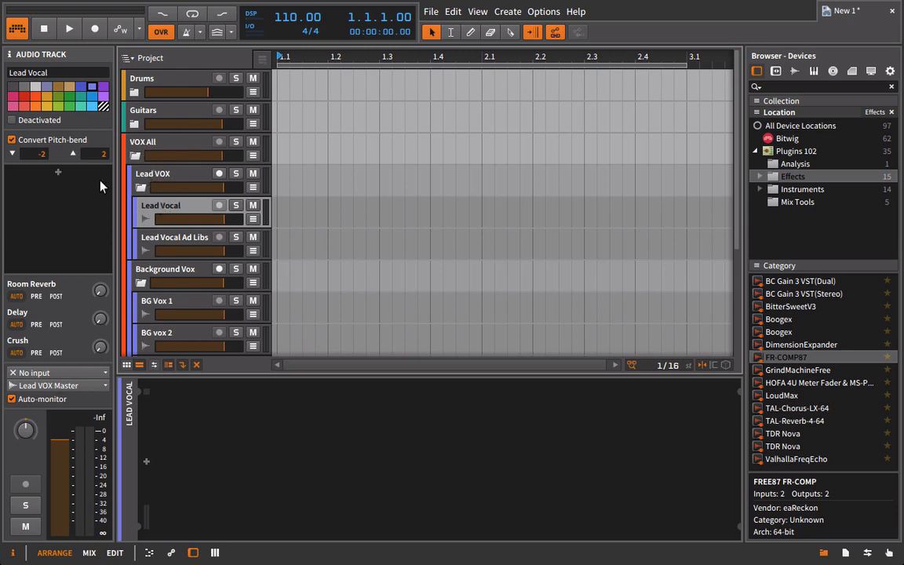
{"action": "scroll", "coordinate": [170, 203], "scroll_direction": "down", "scroll_amount": 5}
{"action": "scroll", "coordinate": [171, 203], "scroll_direction": "up", "scroll_amount": 5}
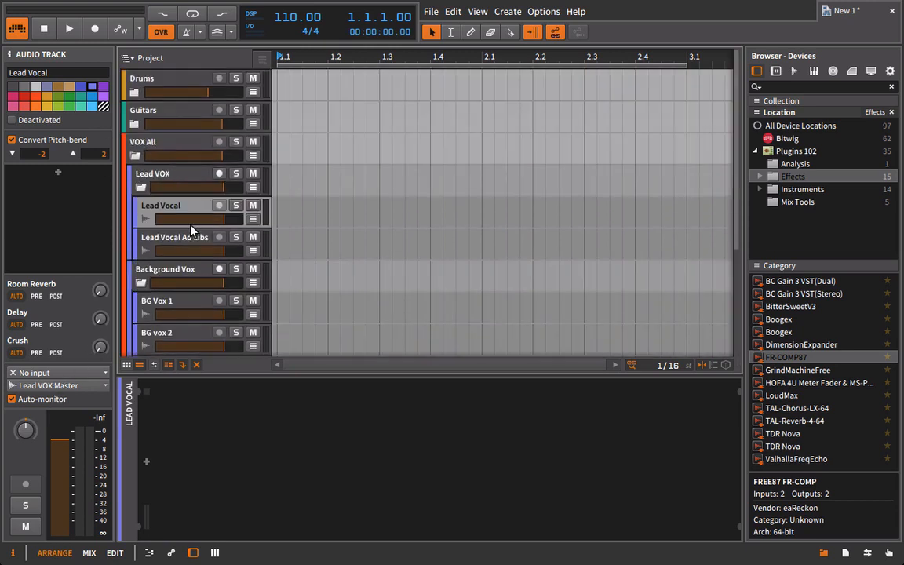
{"action": "left_click", "coordinate": [140, 149]}
{"action": "scroll", "coordinate": [188, 323], "scroll_direction": "down", "scroll_amount": 5}
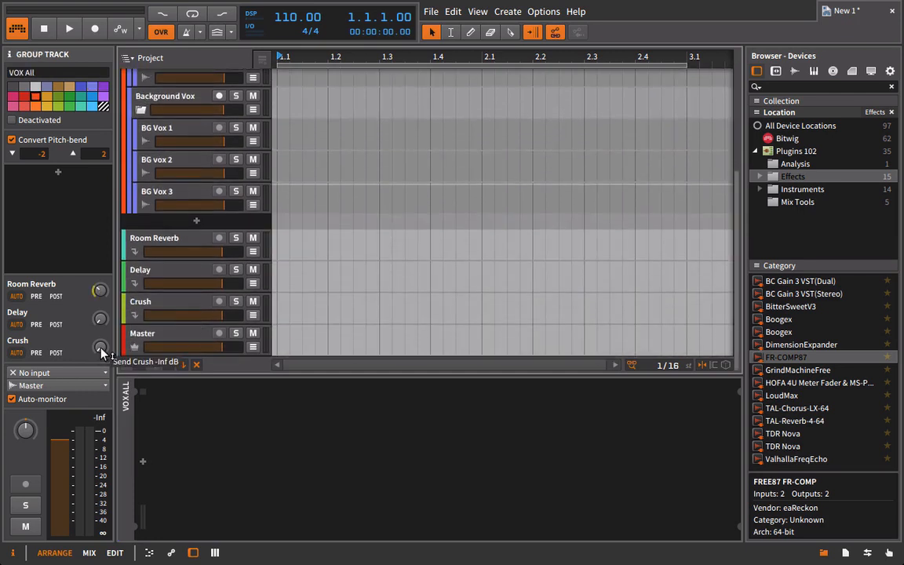
Add TDR Nova to the Master track and enable its high-pass filter at 21 Hz.
{"action": "left_click", "coordinate": [173, 338]}
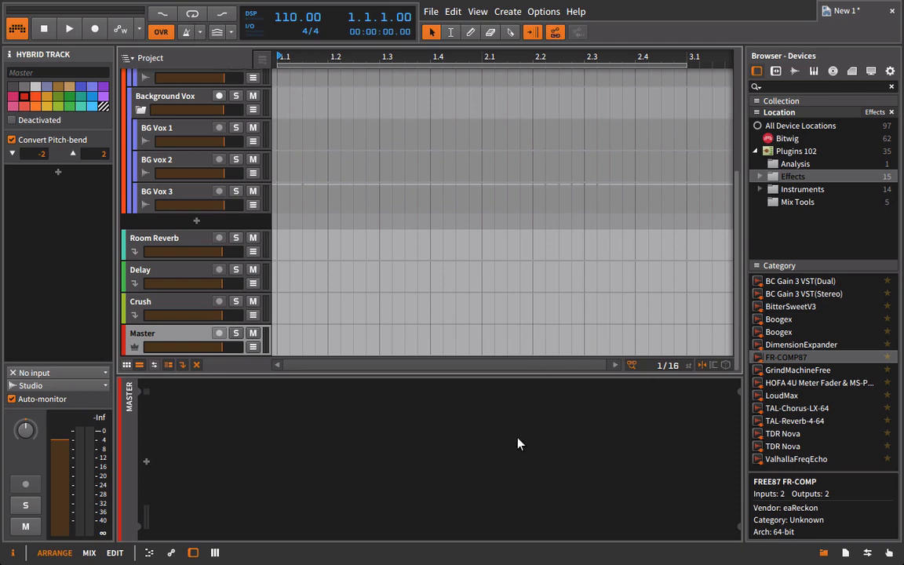
{"action": "left_click_drag", "start_coordinate": [783, 446], "coordinate": [569, 464]}
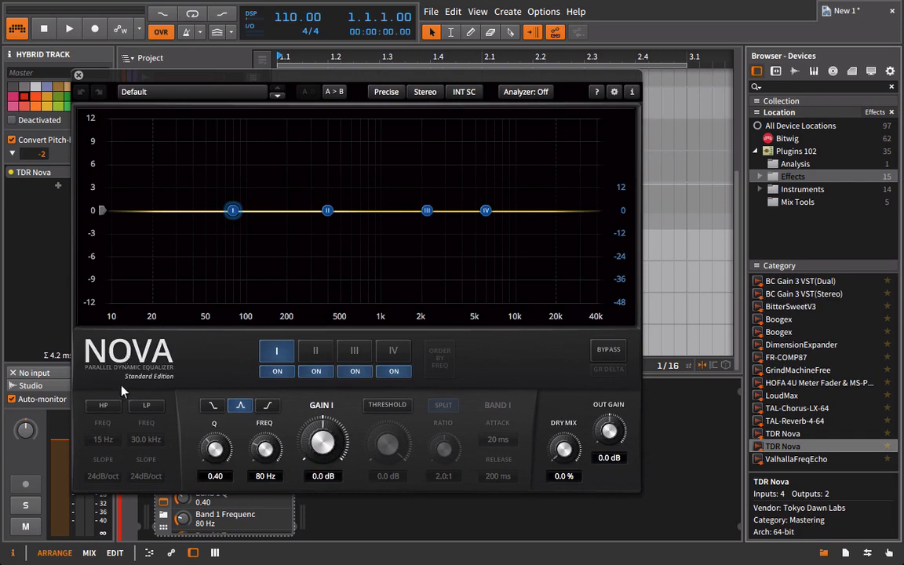
{"action": "left_click", "coordinate": [102, 406]}
{"action": "left_click_drag", "start_coordinate": [100, 442], "coordinate": [116, 444]}
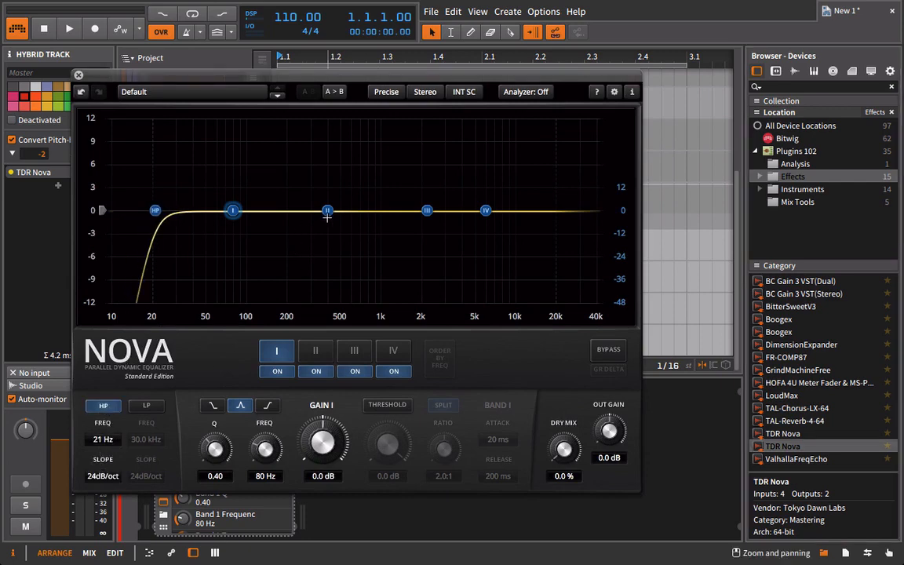
In TDR Nova, boost band I 1.1 dB at 55 Hz, cut band II near 200 Hz, and boost band III 1.0 dB at 4.0 kHz with Q 0.34.
{"action": "left_click_drag", "start_coordinate": [233, 210], "coordinate": [209, 203]}
{"action": "left_click_drag", "start_coordinate": [328, 210], "coordinate": [283, 222]}
{"action": "left_click_drag", "start_coordinate": [427, 210], "coordinate": [462, 202]}
{"action": "left_click_drag", "start_coordinate": [217, 449], "coordinate": [214, 485]}
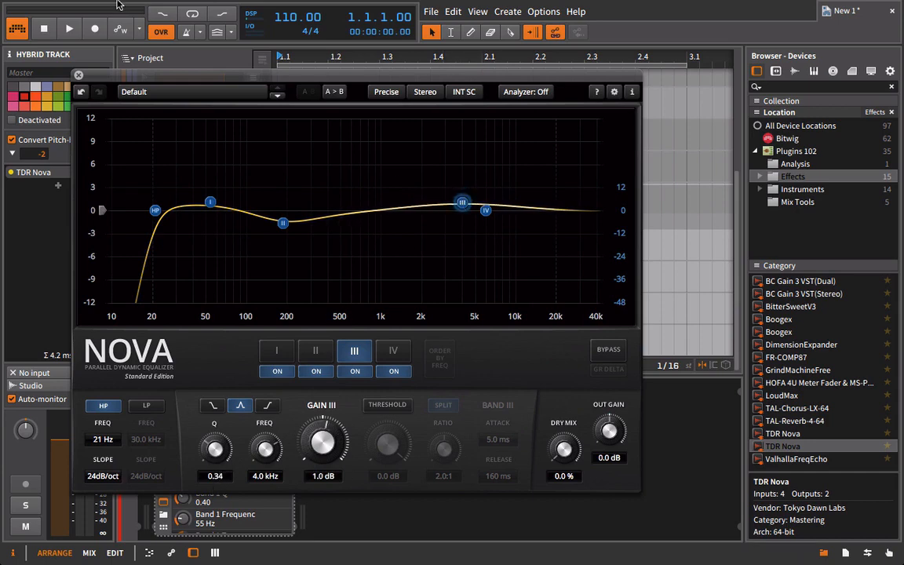
{"action": "left_click", "coordinate": [78, 76]}
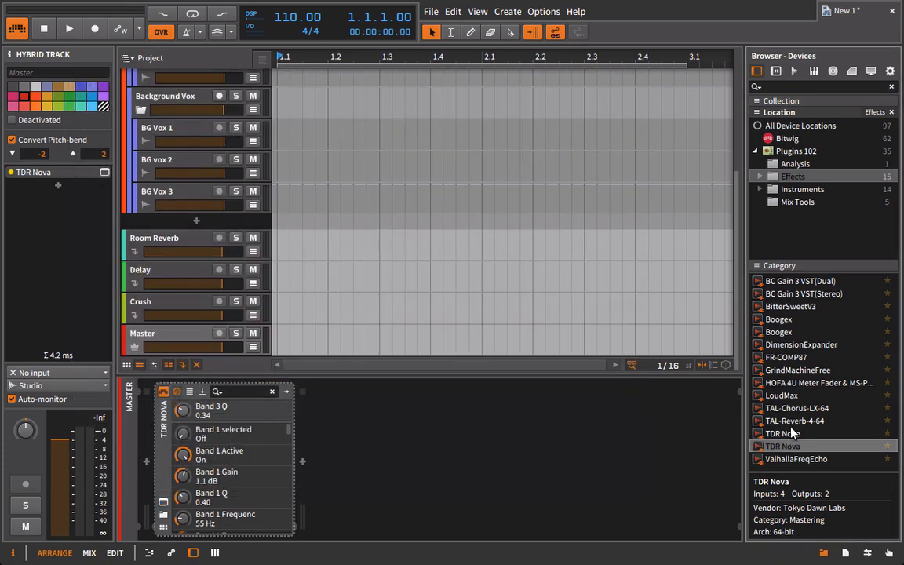
Add LoudMax after TDR Nova on the Master track with output at -0.3 dB and threshold at -7.4 dB.
{"action": "left_click_drag", "start_coordinate": [781, 396], "coordinate": [605, 484]}
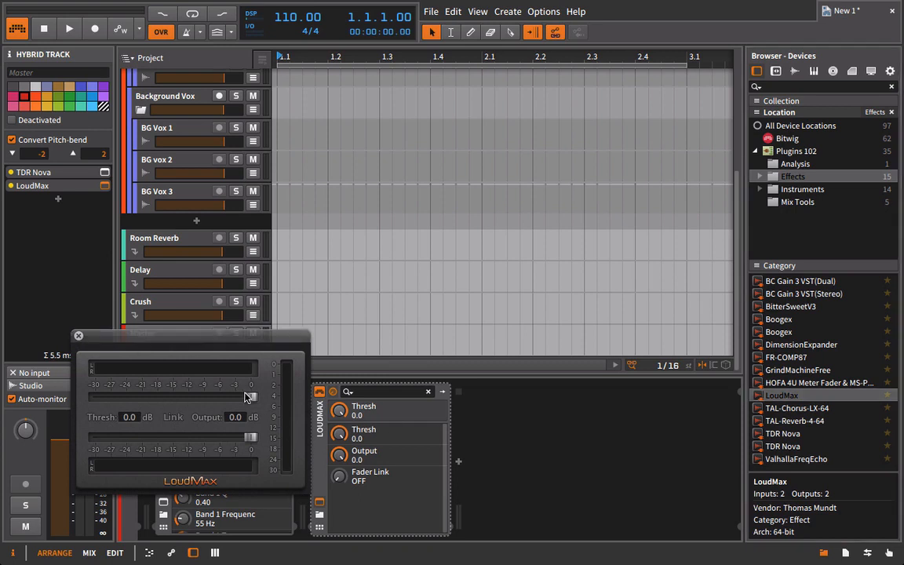
{"action": "left_click_drag", "start_coordinate": [246, 435], "coordinate": [249, 435]}
{"action": "left_click_drag", "start_coordinate": [250, 397], "coordinate": [213, 396]}
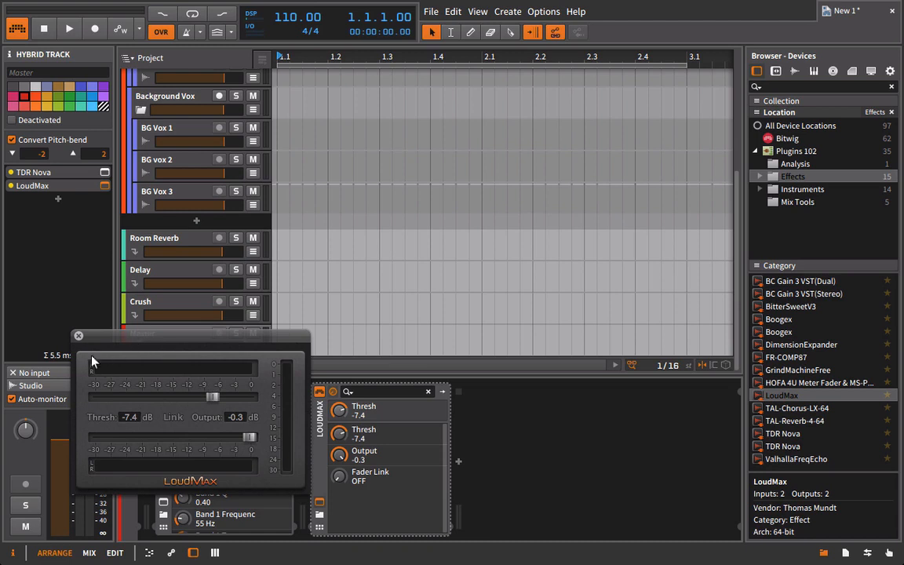
{"action": "left_click", "coordinate": [77, 336]}
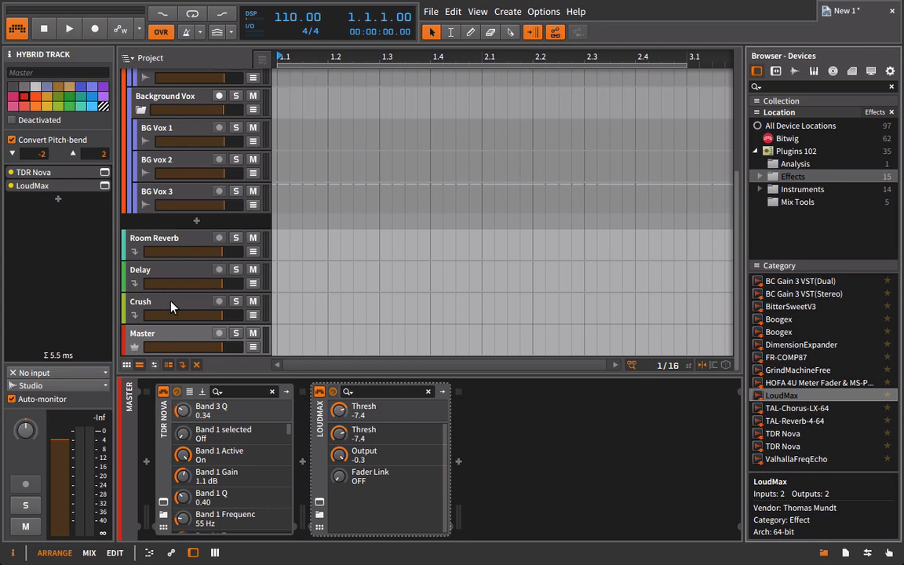
{"action": "left_click", "coordinate": [161, 333]}
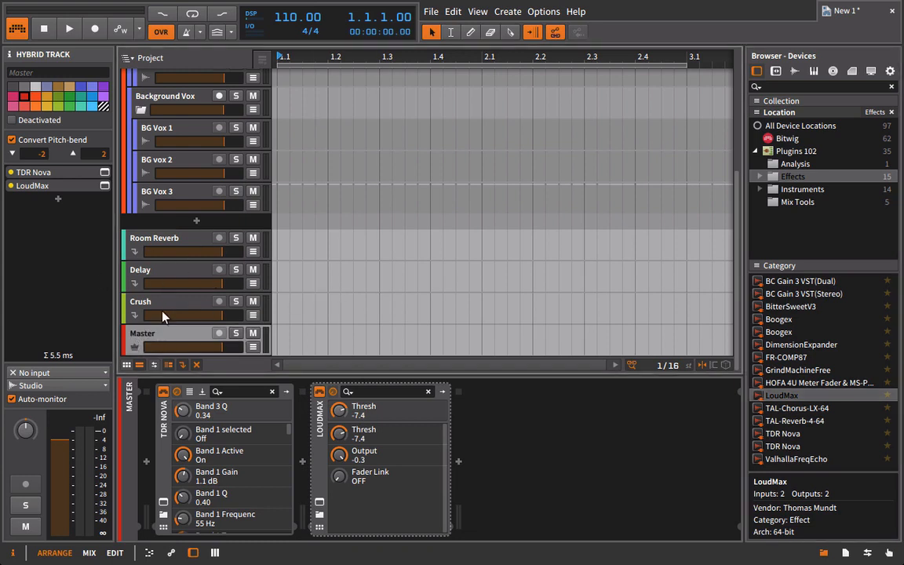